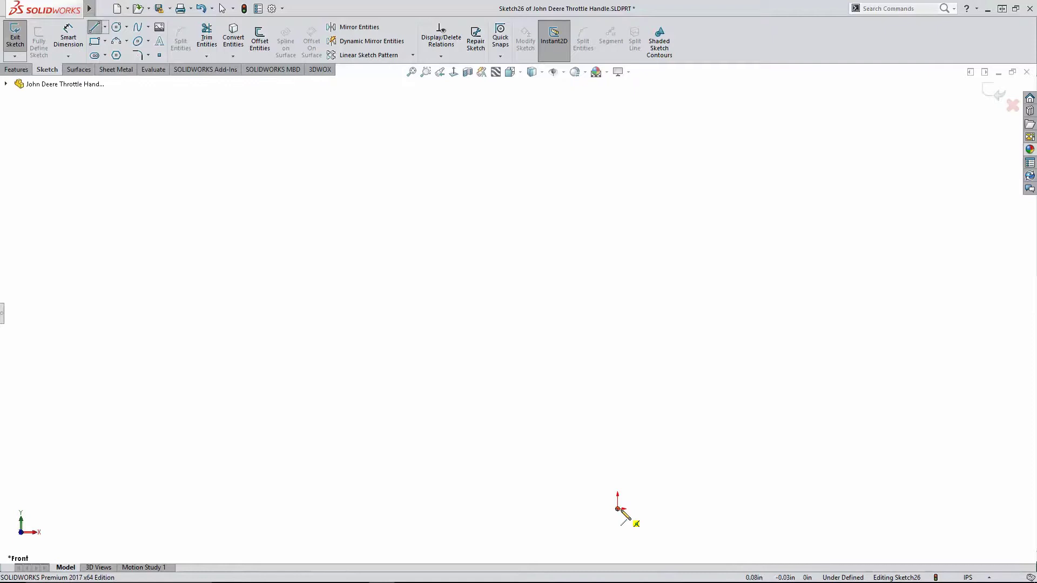
Sketch a horizontal centerline from the origin and, above it, a closed wheel half-profile with hub, thin web and arc-topped rim.
right_click(479, 519)
mouse_move(658, 439)
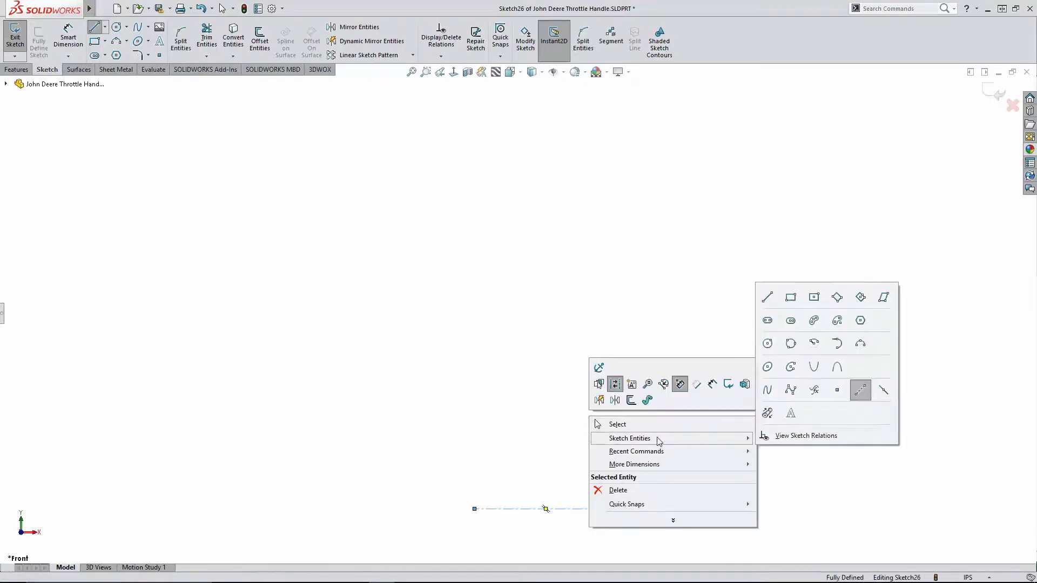
left_click(766, 298)
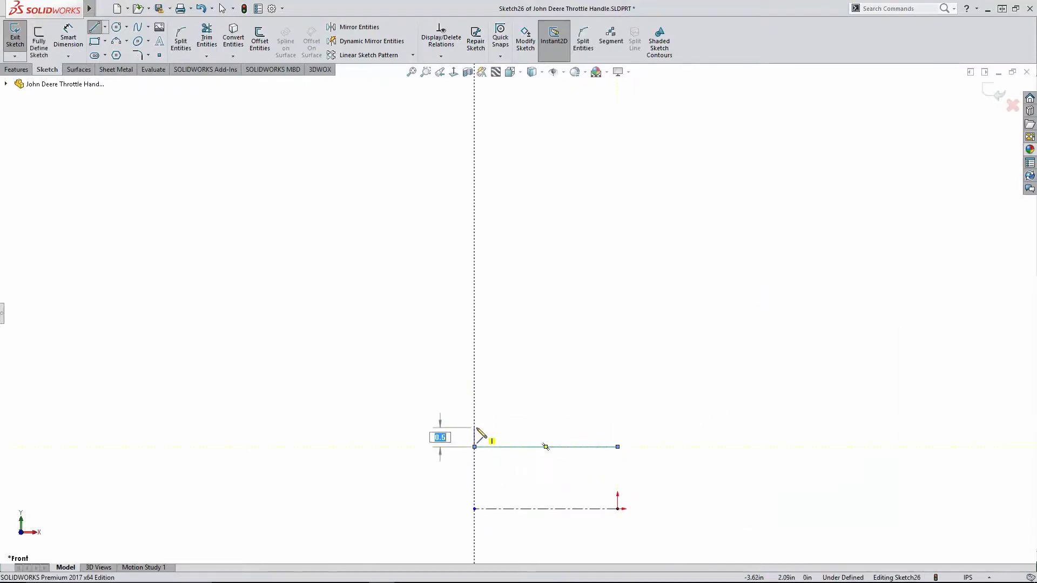
left_click(474, 428)
left_click(555, 428)
left_click(555, 185)
left_click(449, 186)
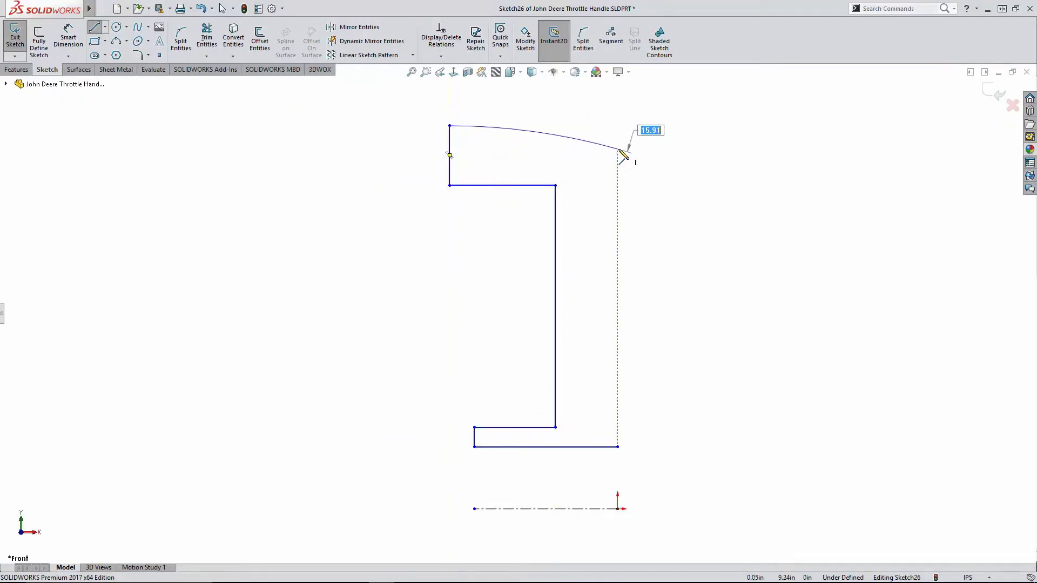
left_click(617, 185)
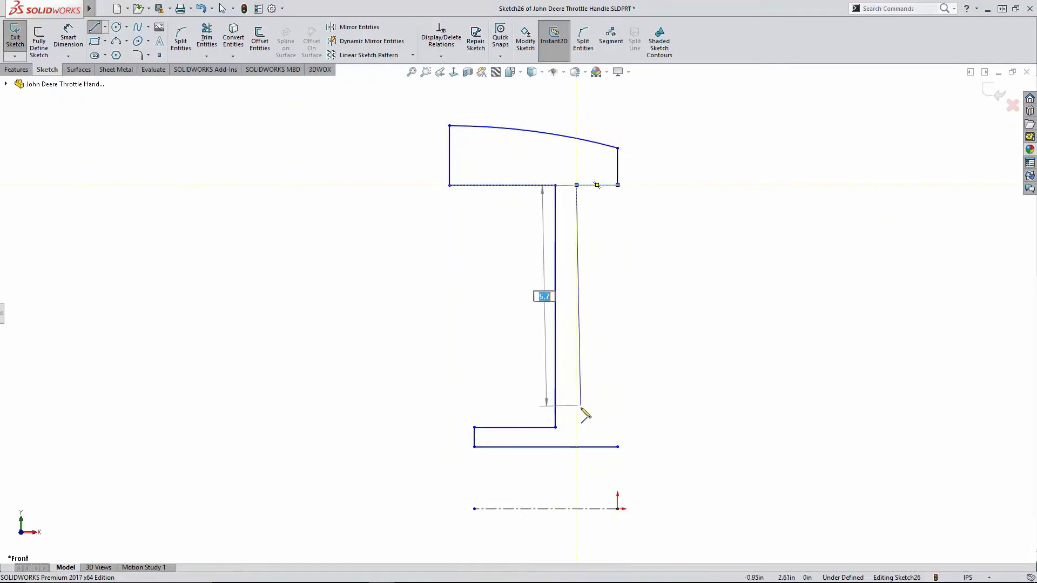
left_click(576, 428)
left_click(617, 446)
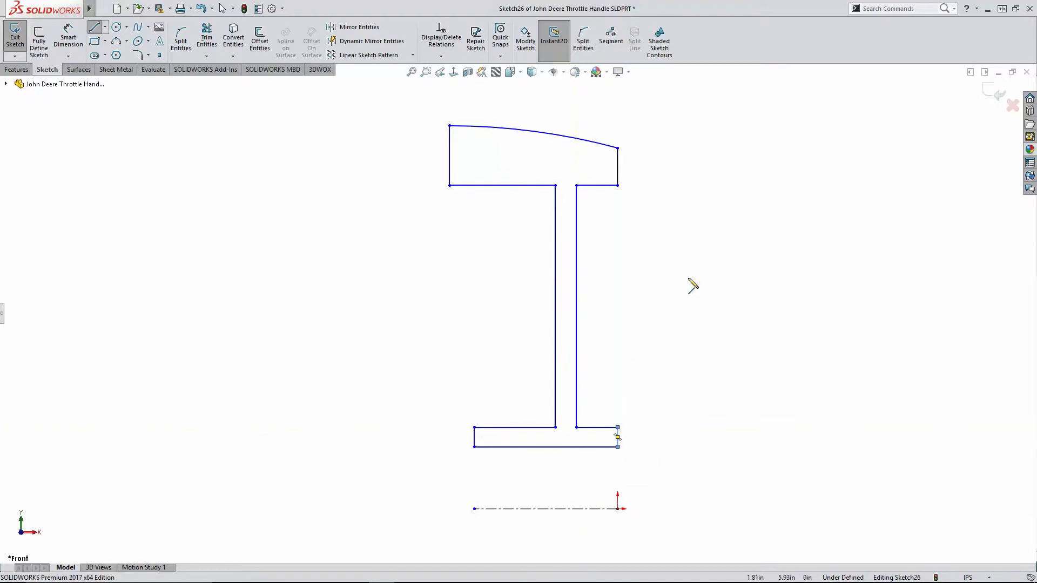
key("Escape")
Dimension the hub bore across the centerline as a 0.51 in diameter.
right_click(695, 271)
left_click(750, 254)
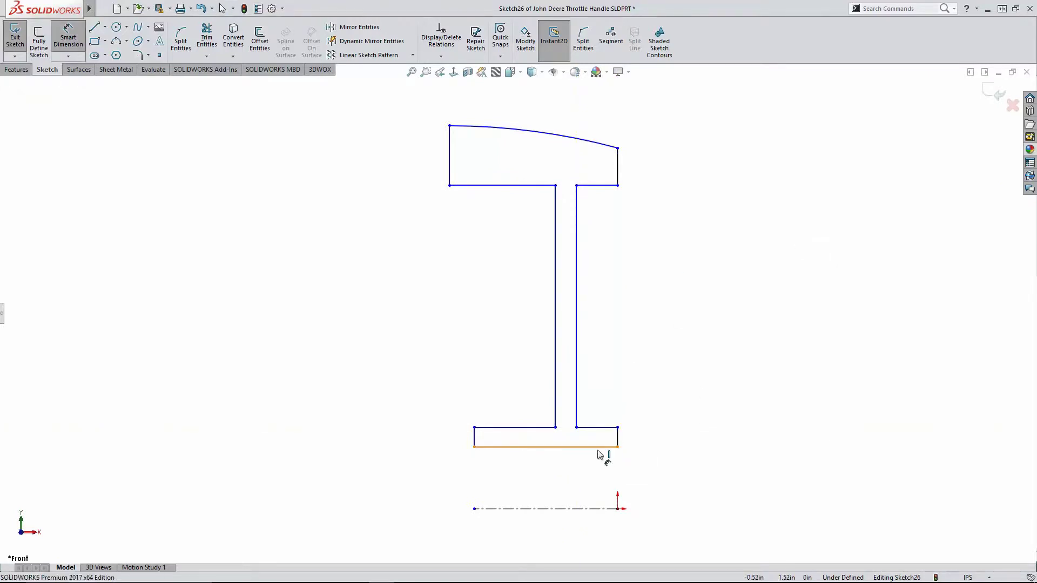
left_click(655, 523)
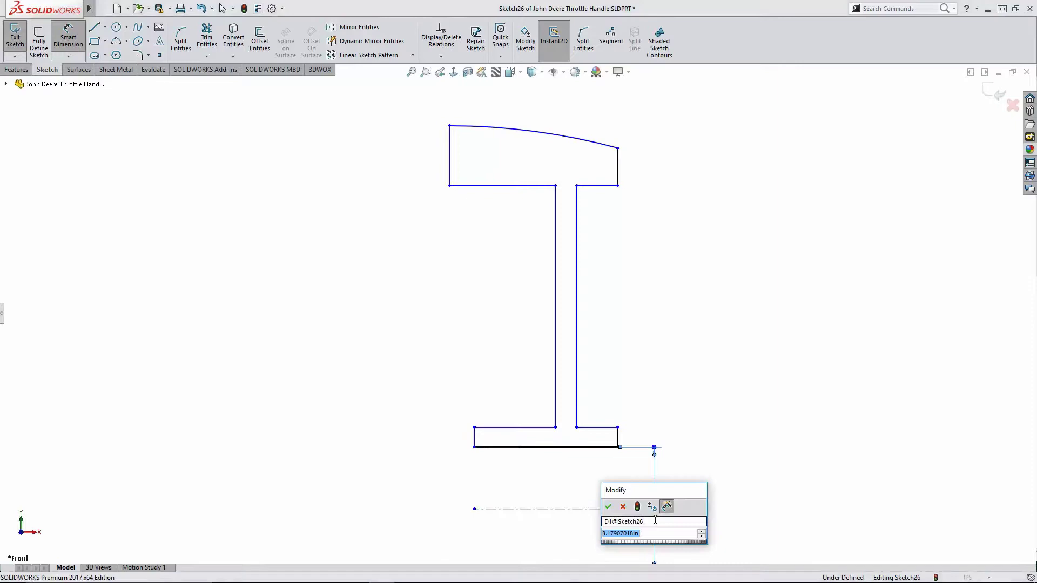
type(".51")
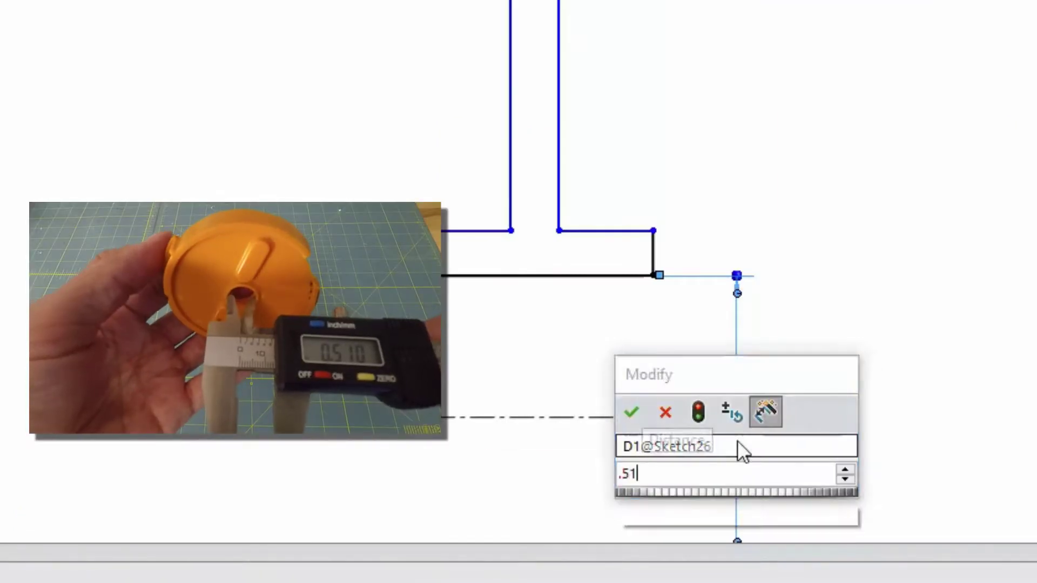
key("Return")
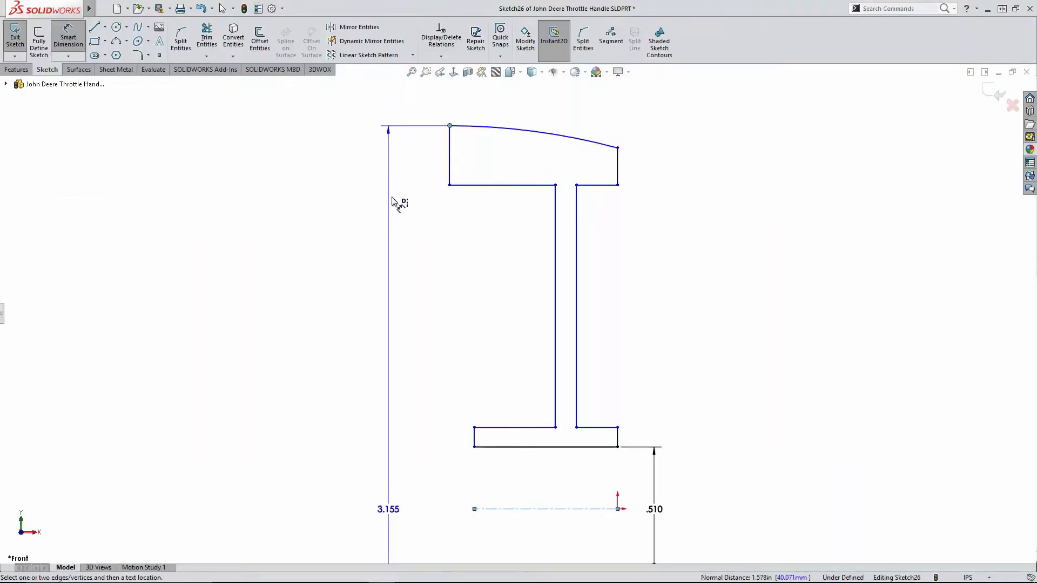
Dimension the rim's outer diameter across the centerline as 2.83 in at the arc's open-side end and 2.785 in at its origin-side end.
left_click(397, 203)
type("2.8")
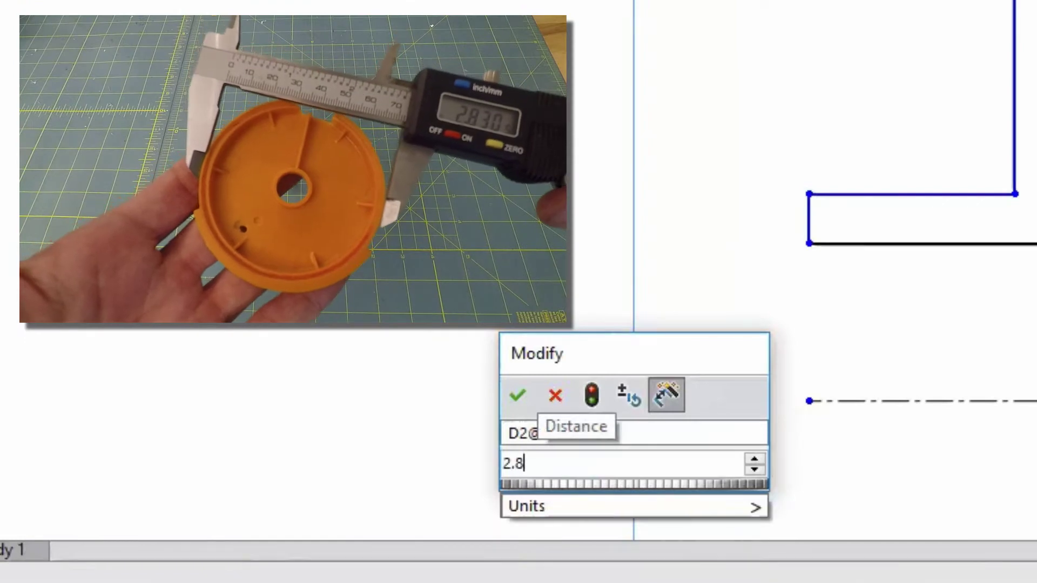
type("3")
key("Return")
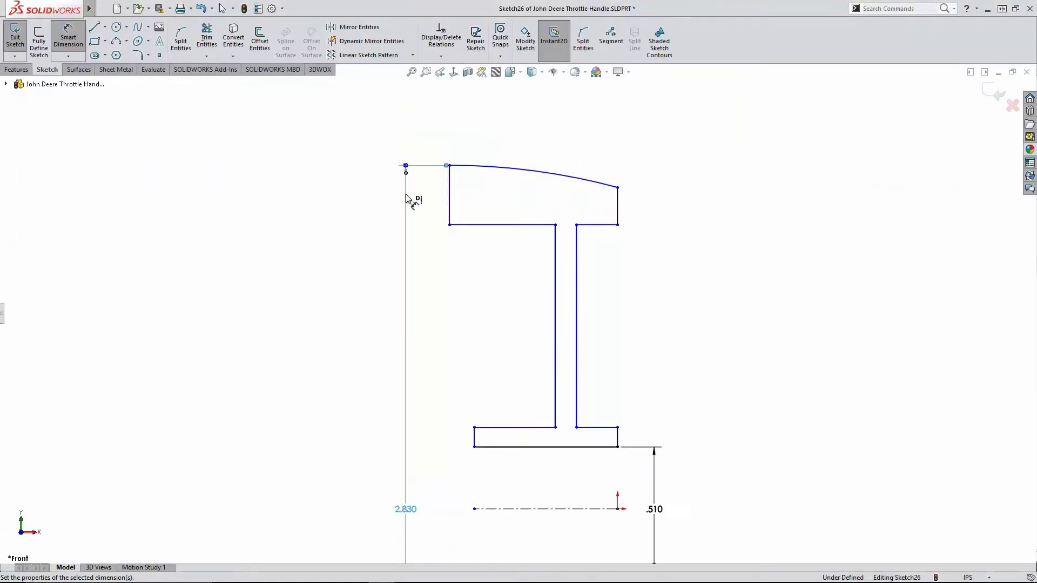
left_click(619, 189)
left_click(683, 239)
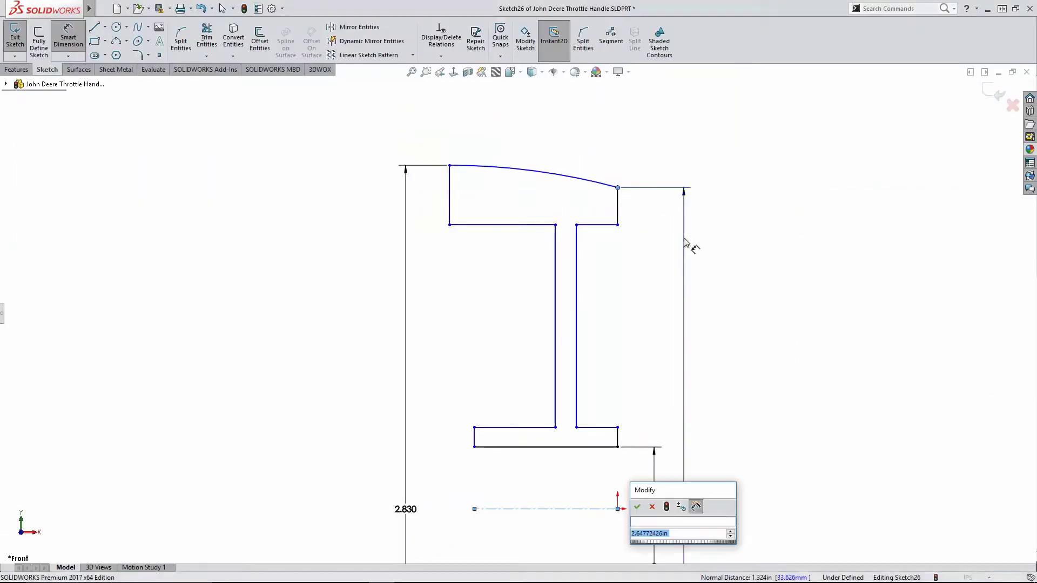
type("2.785")
key("Return")
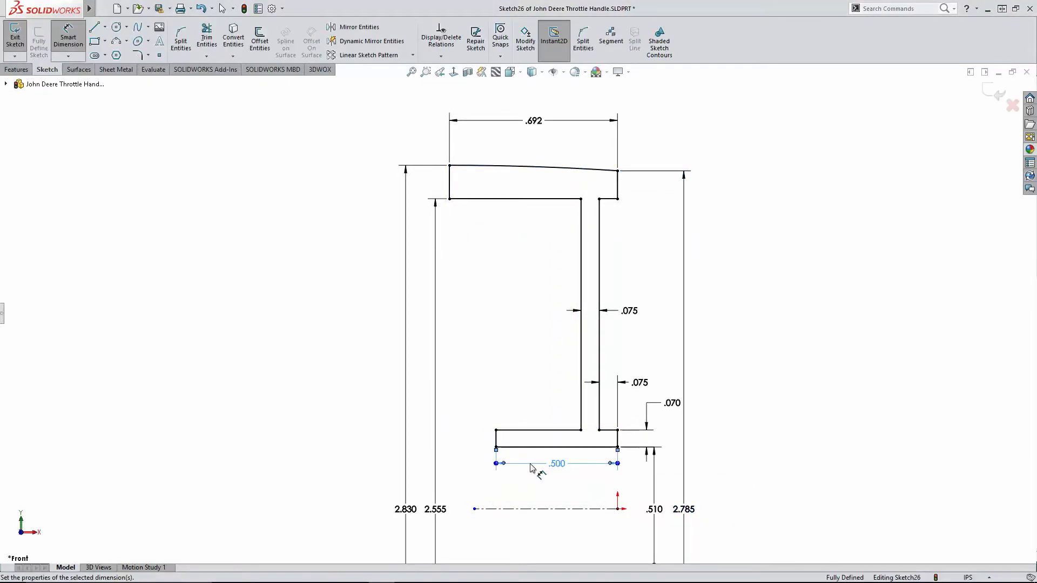
Revolve the dimensioned profile about the centerline into the solid wheel.
left_click(18, 69)
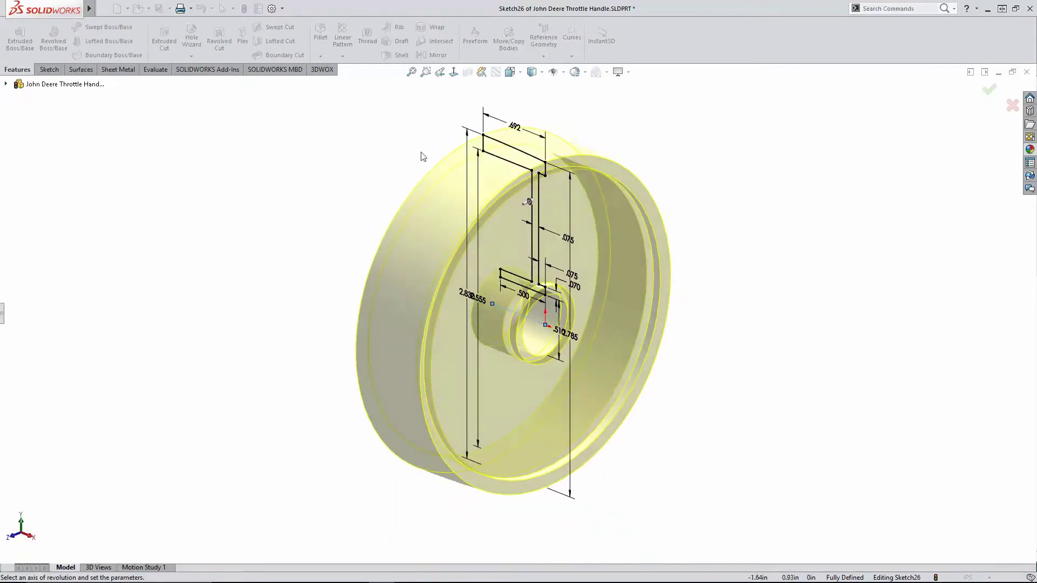
key("Return")
middle_click_drag(528, 202, 745, 238)
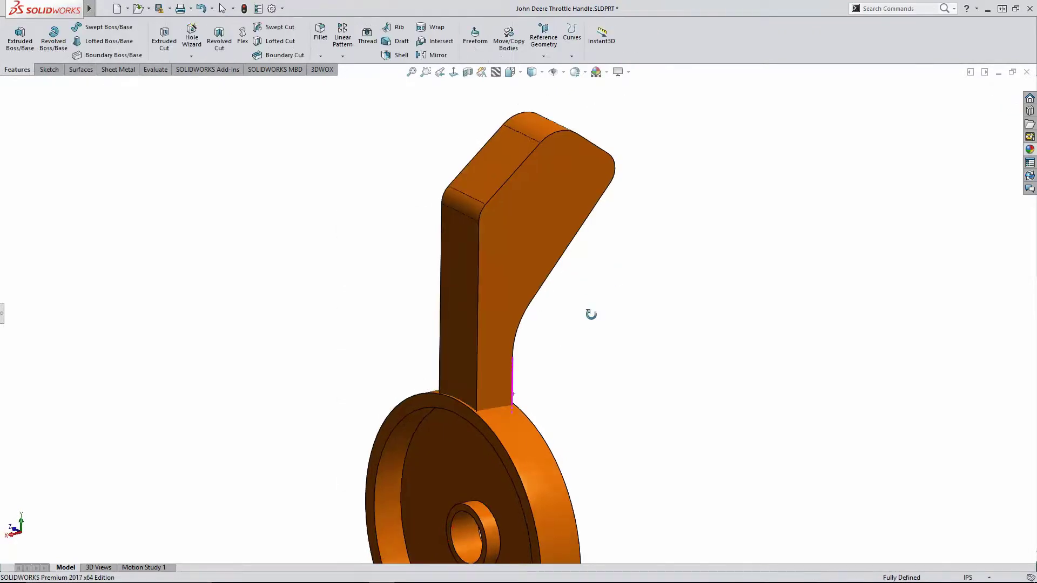
Replace the flat side face of the handle extrusion with the curved Surface-Loft1.
mouse_move(591, 308)
middle_mouse_down()
mouse_move(521, 315)
mouse_move(600, 317)
middle_mouse_up()
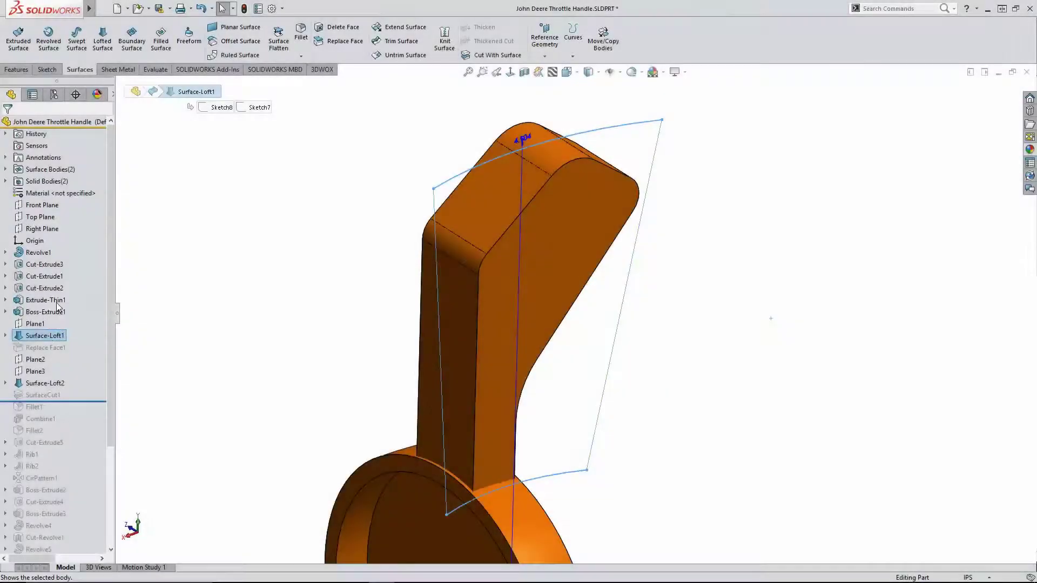
left_click(540, 203)
left_click(344, 41)
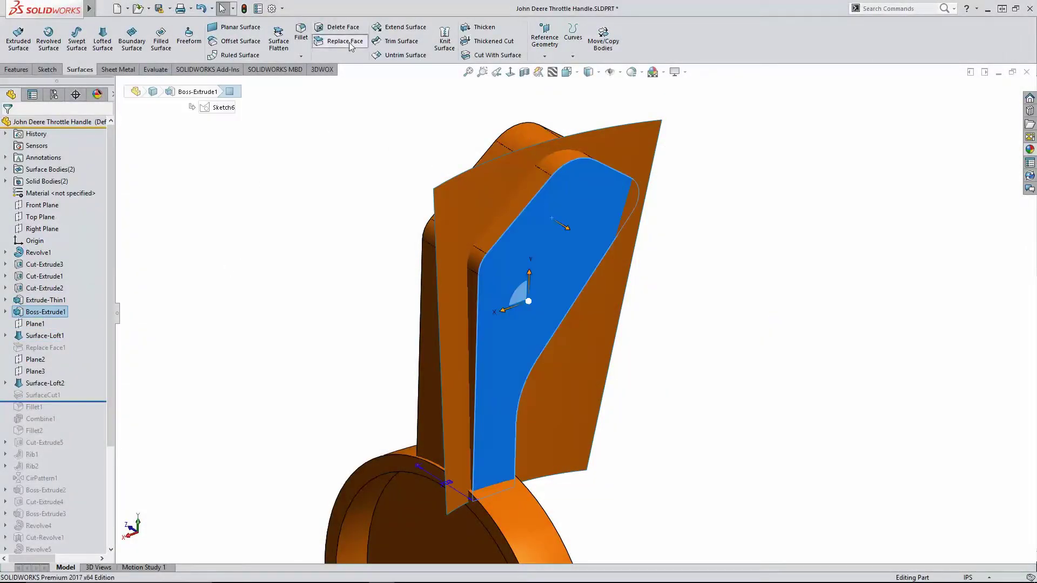
left_click(449, 196)
key("Return")
Hide the Surface-Loft1 body and show Surface-Loft2 on the other side of the handle.
left_click(470, 184)
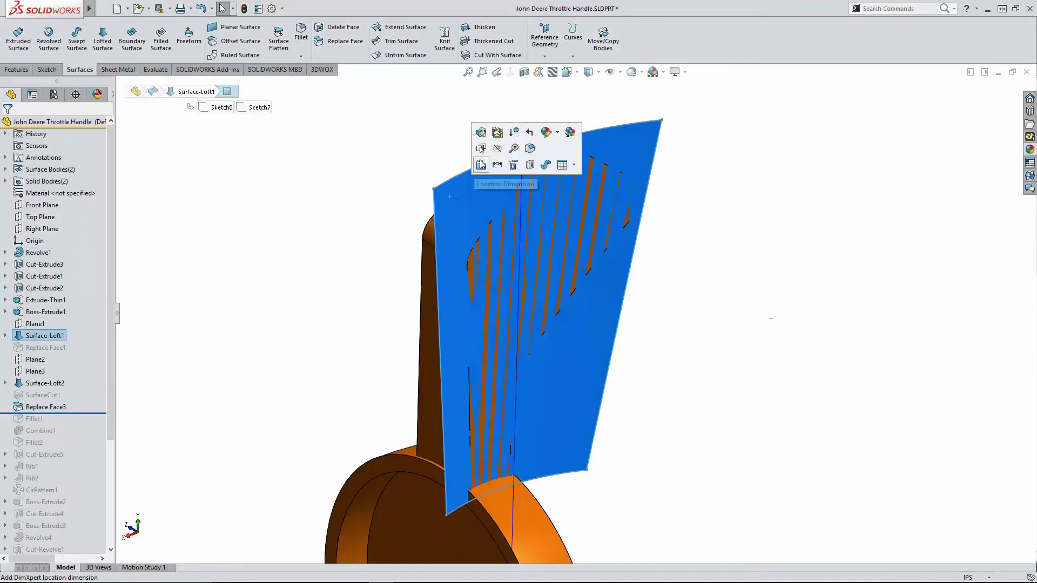
left_click(497, 141)
middle_click_drag(474, 298, 328, 291)
left_click(44, 383)
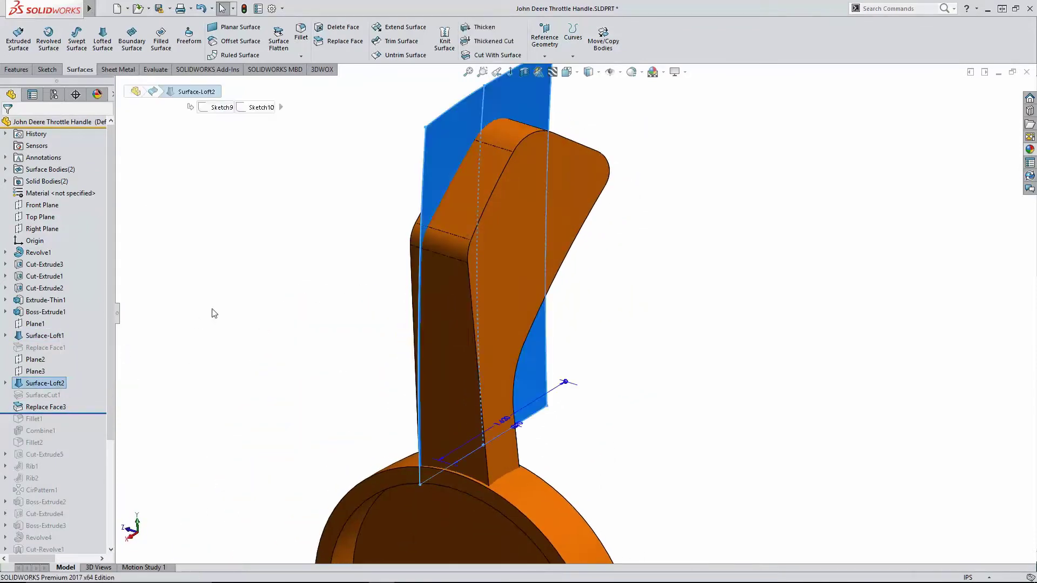
left_click(213, 310)
Cut away the handle material outside Surface-Loft2 with a surface cut, and hide that surface.
middle_click_drag(213, 310, 551, 316)
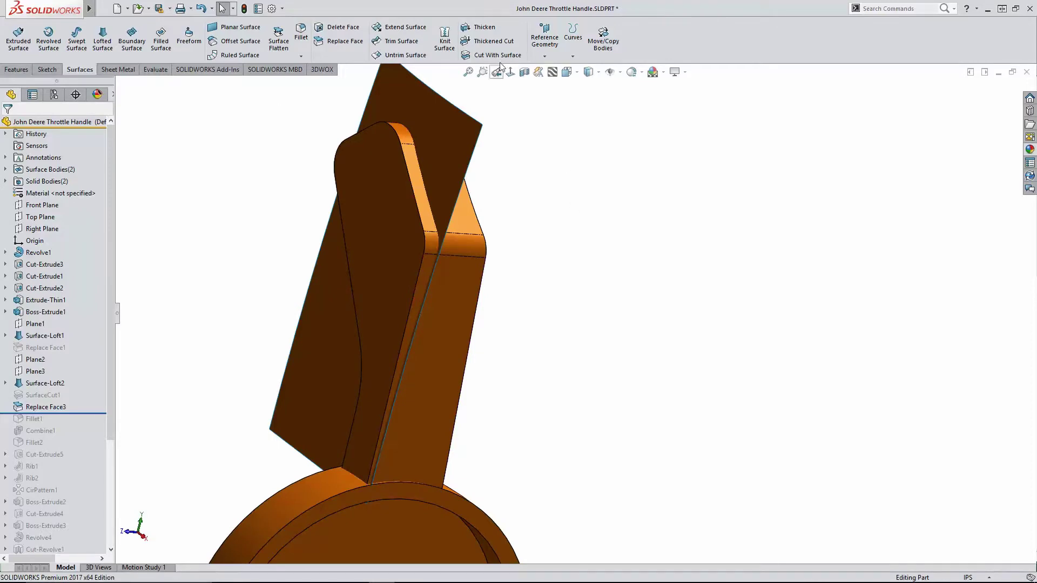
left_click(497, 56)
left_click(454, 140)
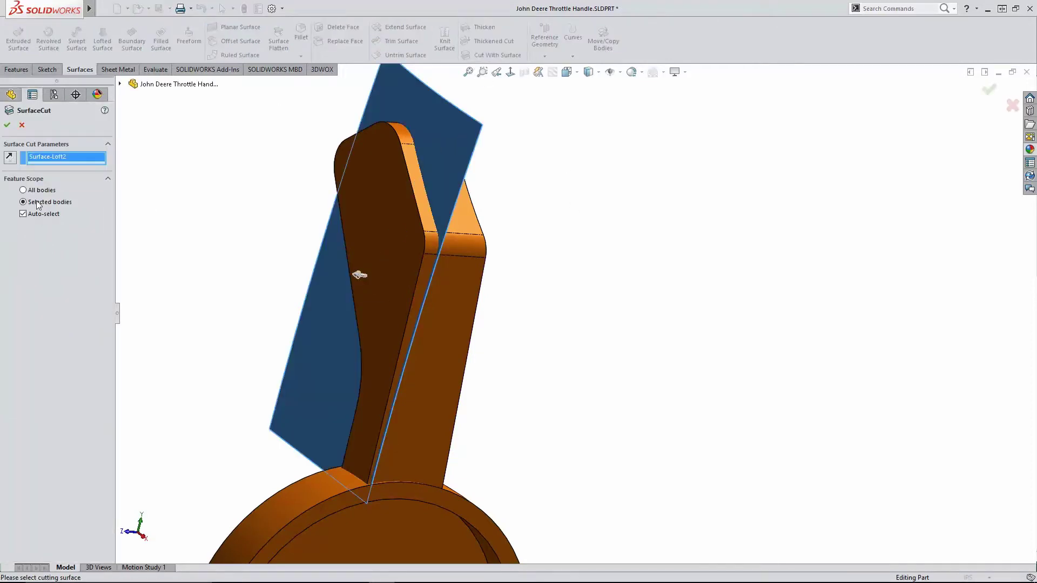
right_click(381, 228)
left_click(449, 122)
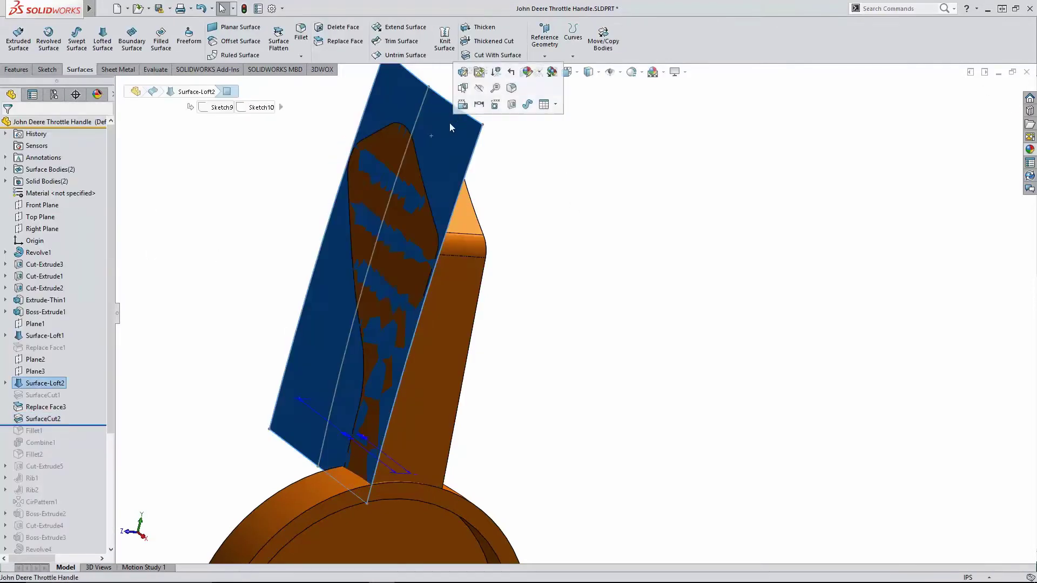
left_click(490, 108)
left_click(518, 227)
Fillet the handle's two side edge loops with an asymmetric elliptic fillet of 0.20 in and 0.15 in.
middle_click_drag(517, 227, 389, 244)
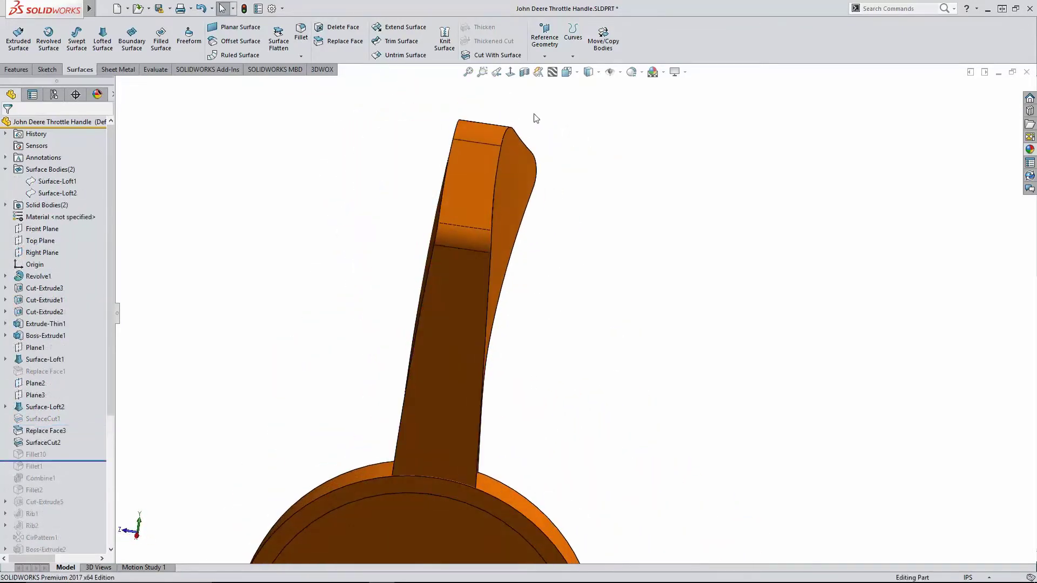
scroll(409, 136, "down", 3)
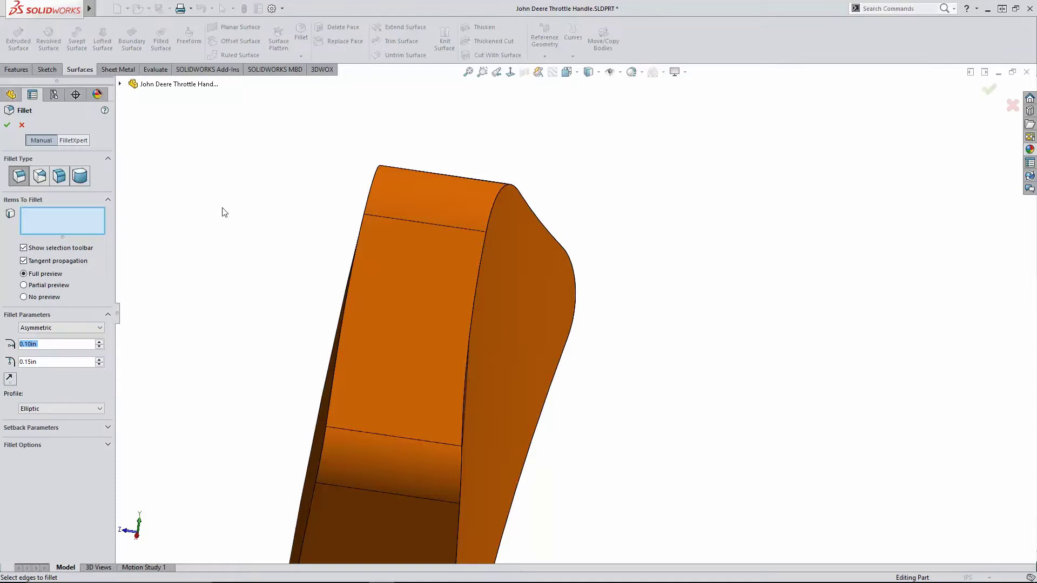
left_click(489, 213)
middle_click_drag(489, 213, 490, 254)
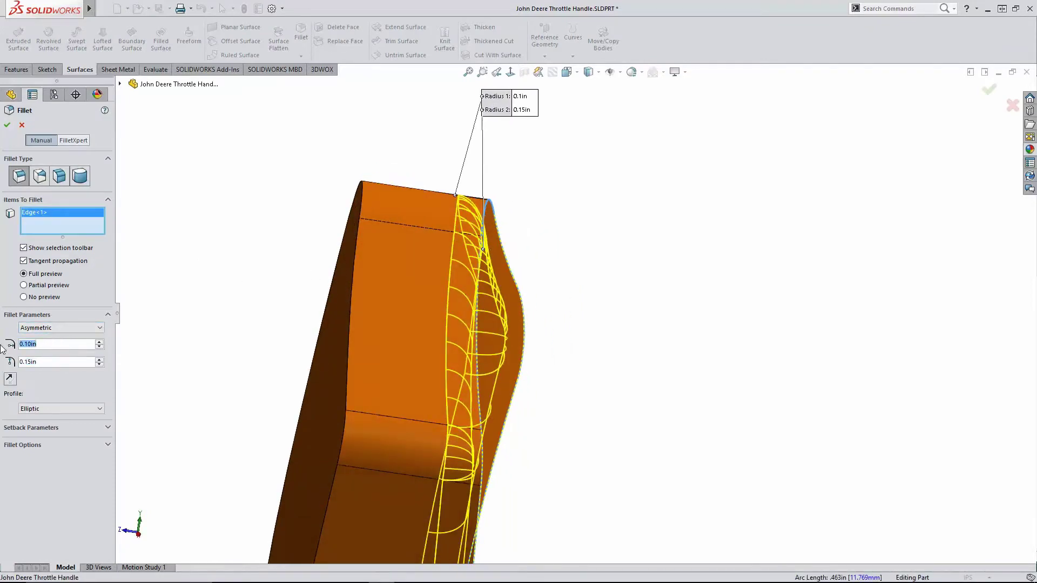
type("0.2")
key("Return")
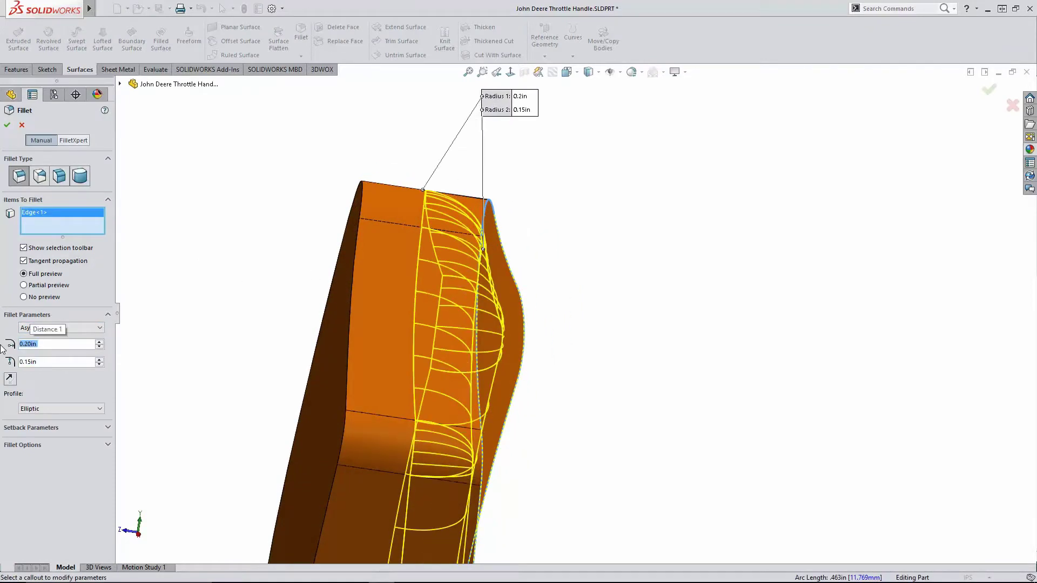
left_click(363, 202)
middle_click_drag(363, 202, 870, 159)
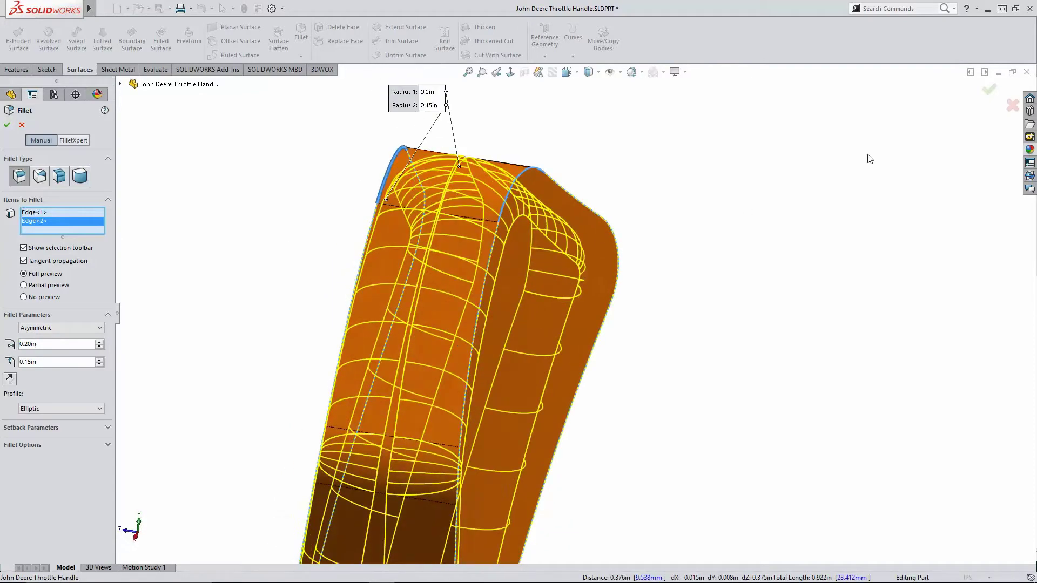
key("Return")
middle_click_drag(483, 213, 514, 172)
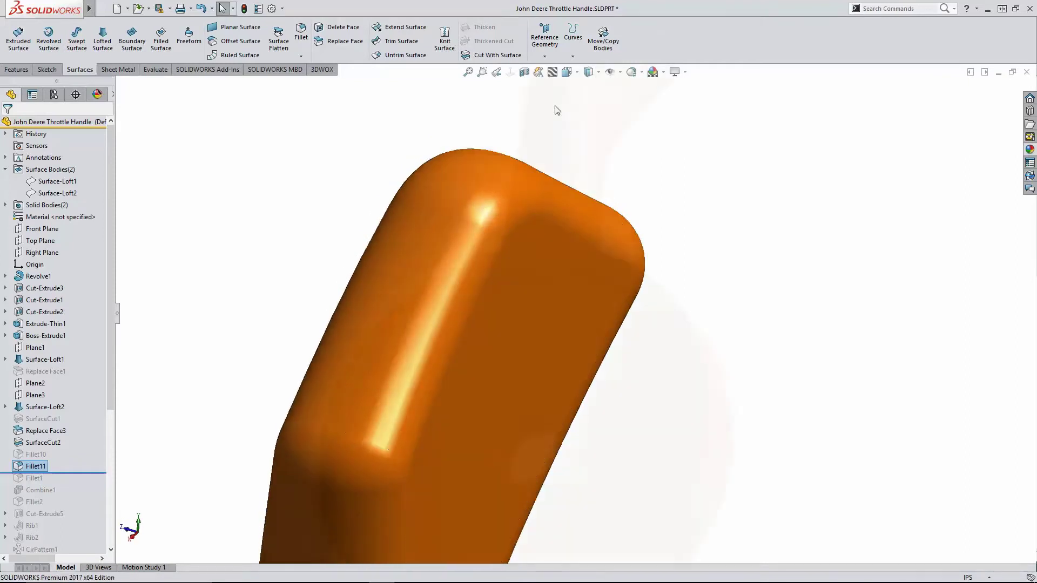
Roll the model forward past Cut-Extrude5 and create a two-sided rib between hub and rim with 2° outward draft.
left_click_drag(54, 473, 54, 520)
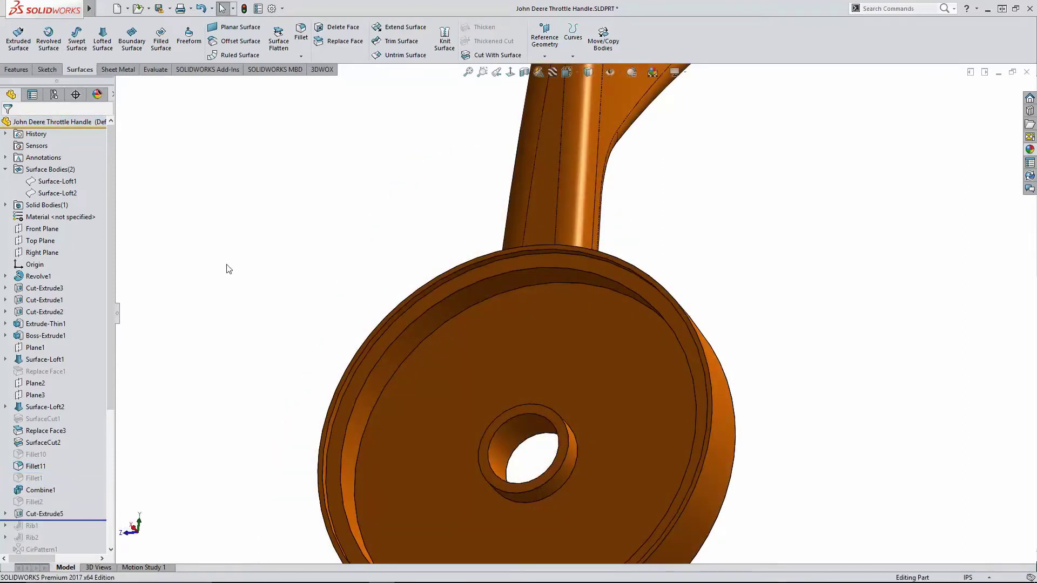
double_click(91, 524)
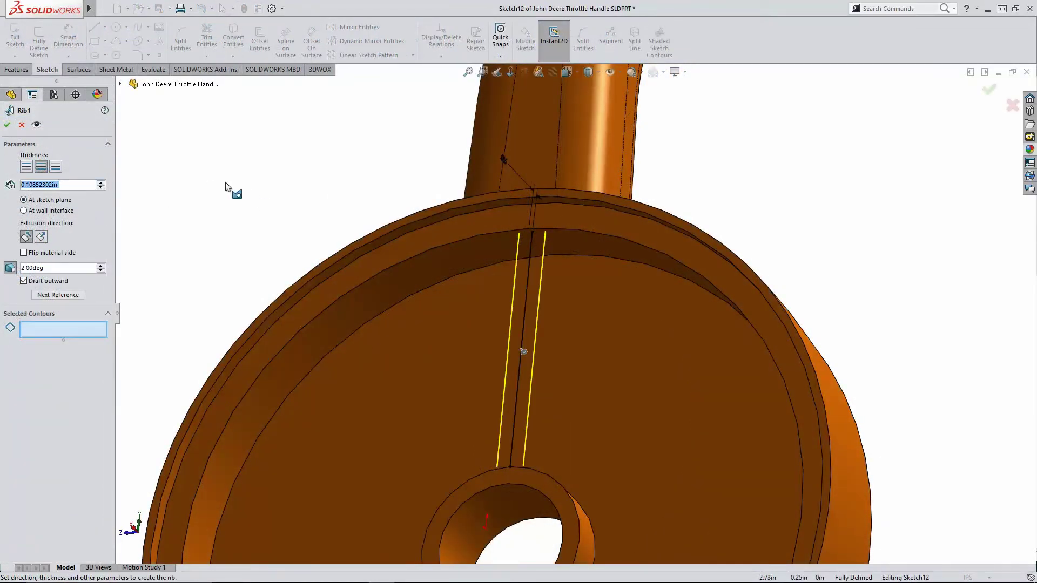
left_click(7, 125)
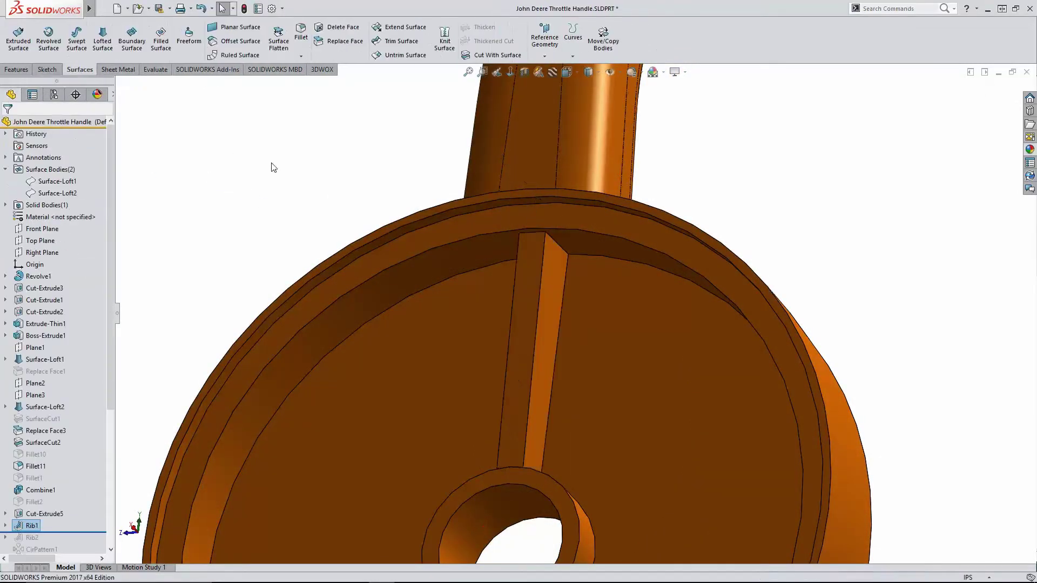
left_click(531, 303)
middle_click_drag(532, 303, 556, 291)
Circular-pattern the short rib around the inner rim face with 8 equally spaced instances over 360°, skipping the instance at the long rib.
left_click(274, 211)
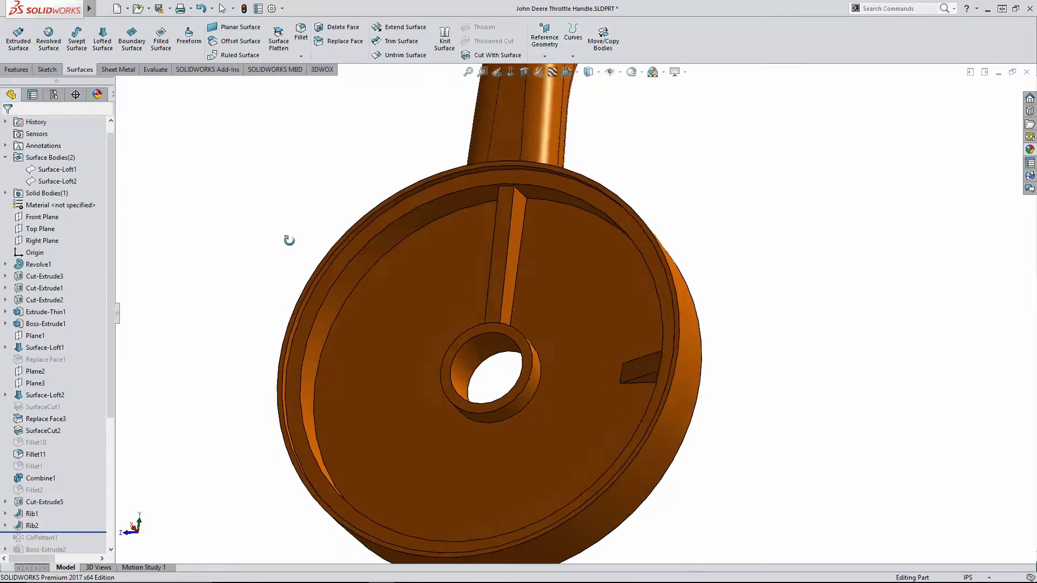
middle_click_drag(286, 238, 255, 203)
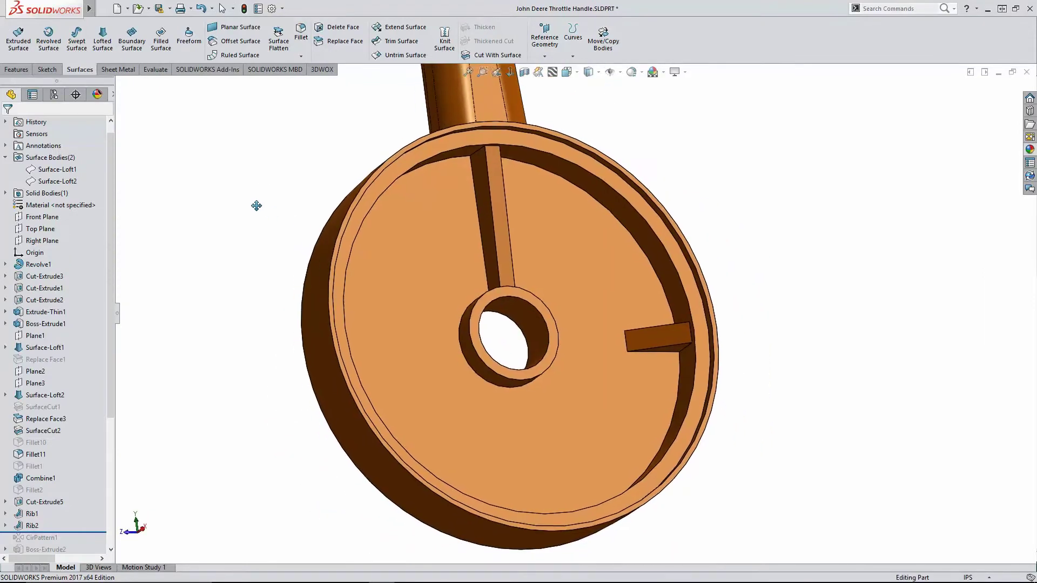
left_click(342, 56)
left_click(352, 82)
left_click(669, 335)
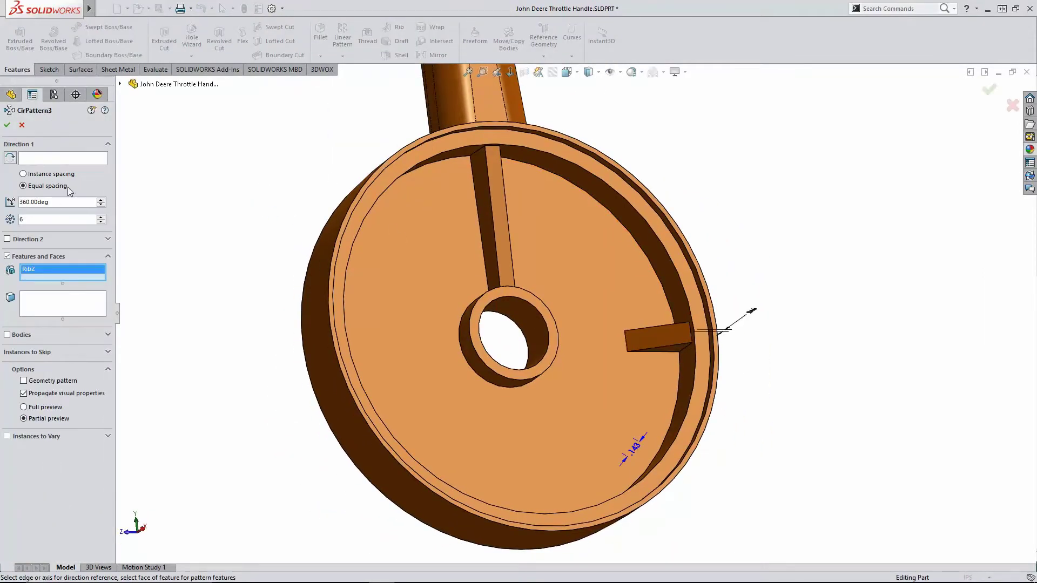
left_click(644, 236)
left_click(101, 217)
left_click(101, 218)
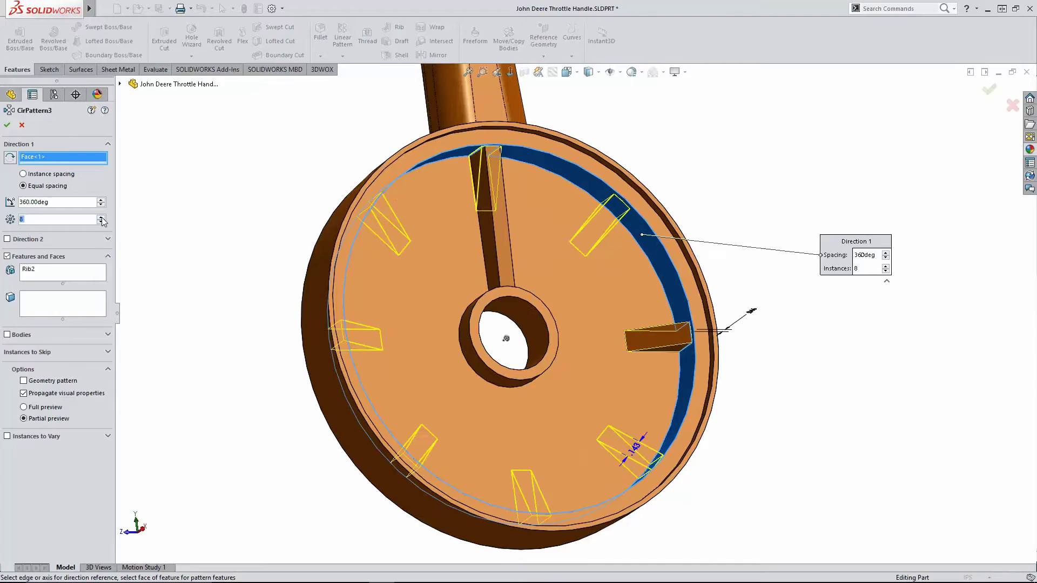
left_click(70, 357)
left_click(491, 185)
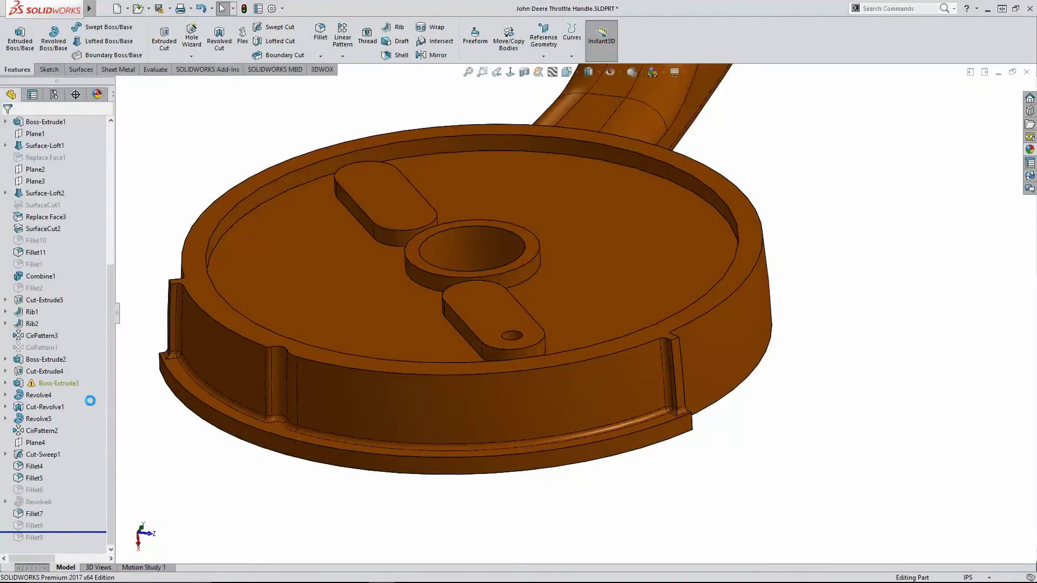
Set the 3D print support to Touching Buildplate for the finished throttle handle and preview the print.
right_click_drag(266, 203, 238, 178)
middle_click_drag(416, 400, 405, 284)
scroll(658, 378, "down", 3)
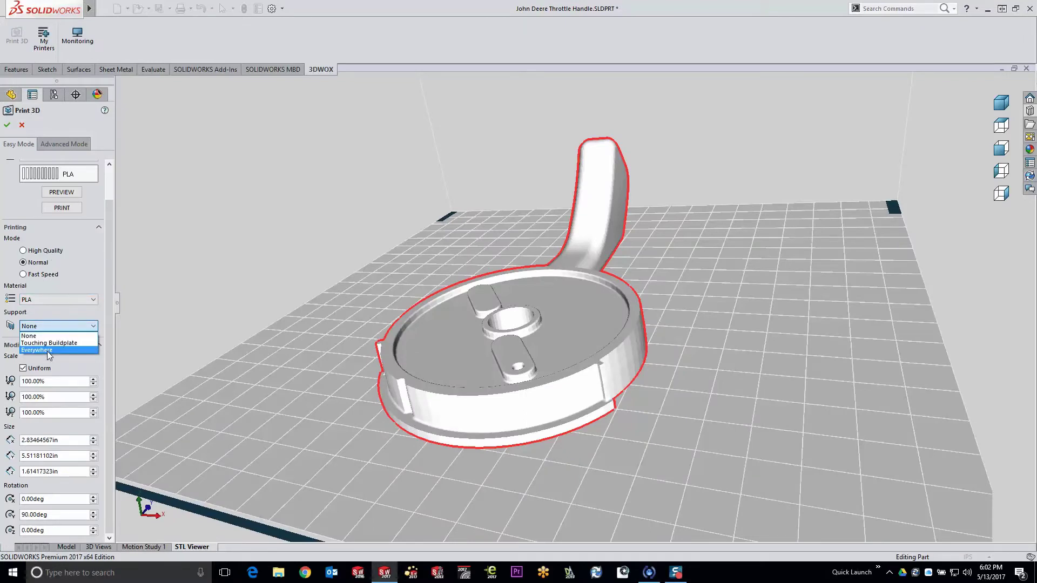
left_click(49, 342)
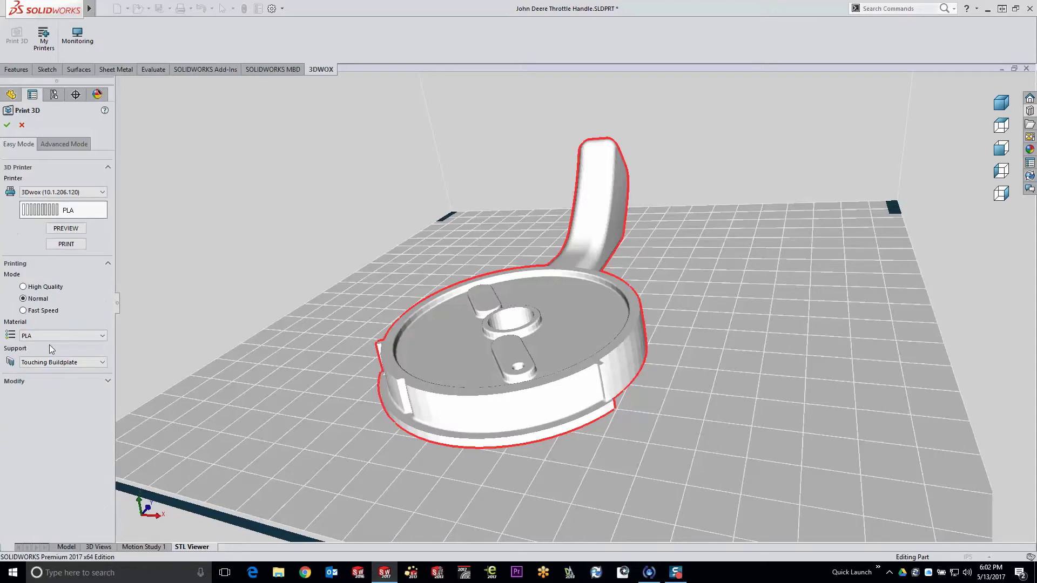
left_click(63, 143)
left_click(66, 228)
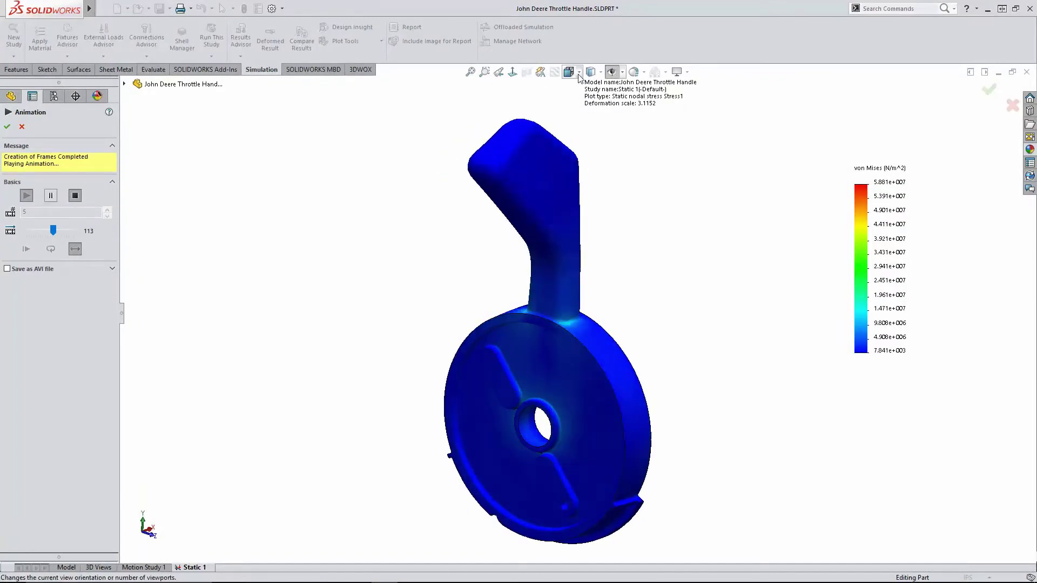
Examine the handle's animated stress plot in another view orientation, and its orange outdoor render from a different angle in SOLIDWORKS Visualize.
left_click(593, 164)
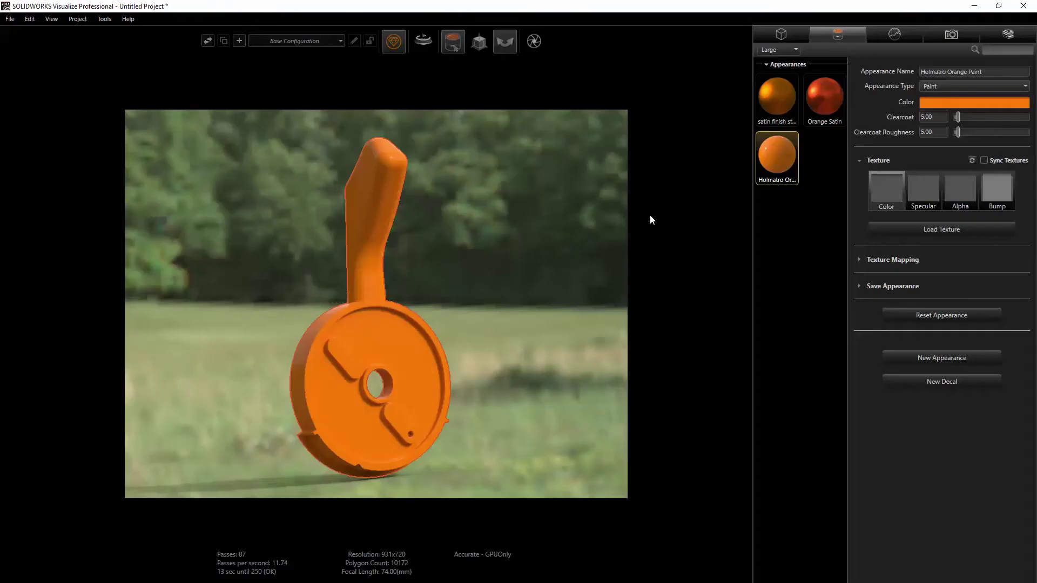
left_click_drag(506, 234, 552, 218)
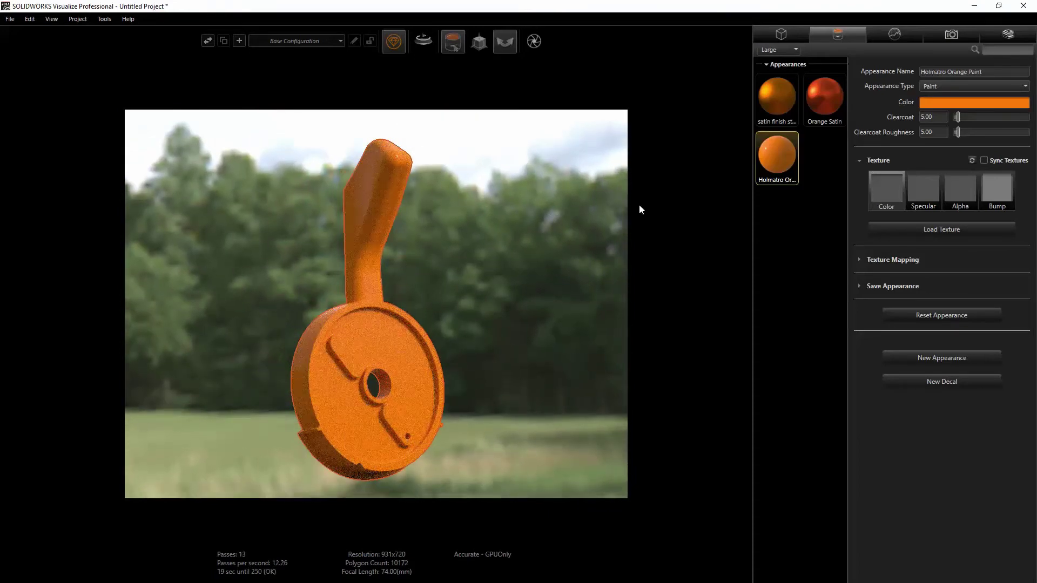